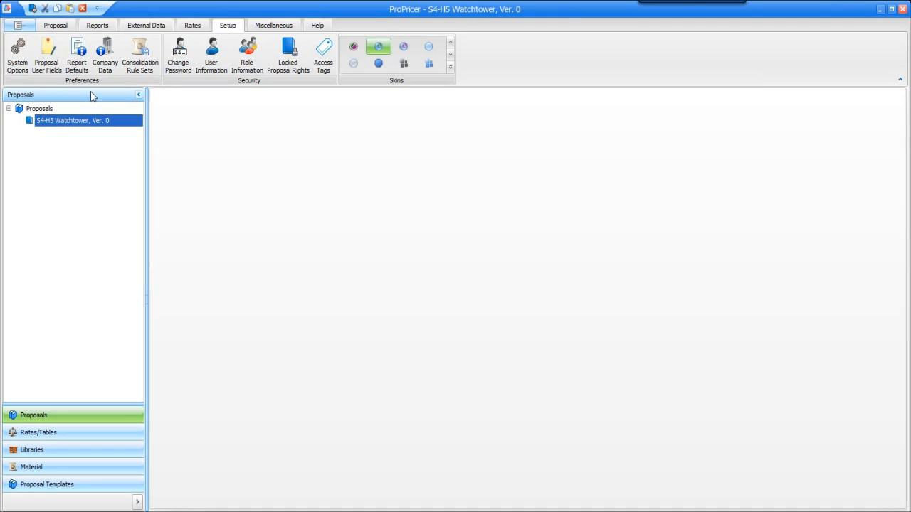
Define a new proposal user field named Priority with the List data type
click(47, 57)
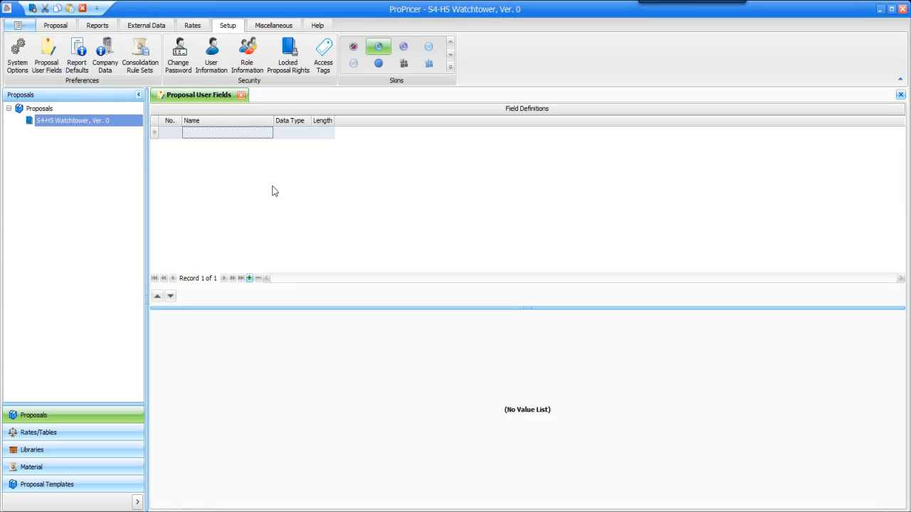
click(240, 134)
text(P)
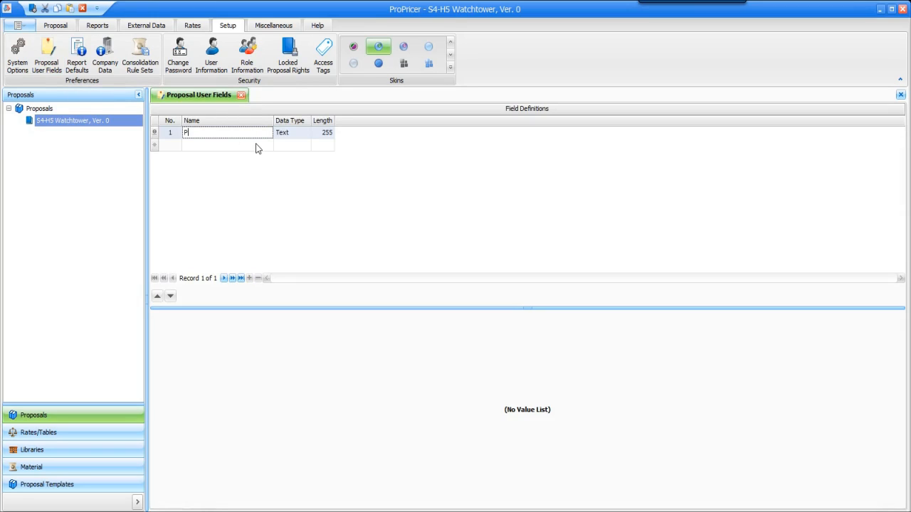
text(riority)
click(306, 138)
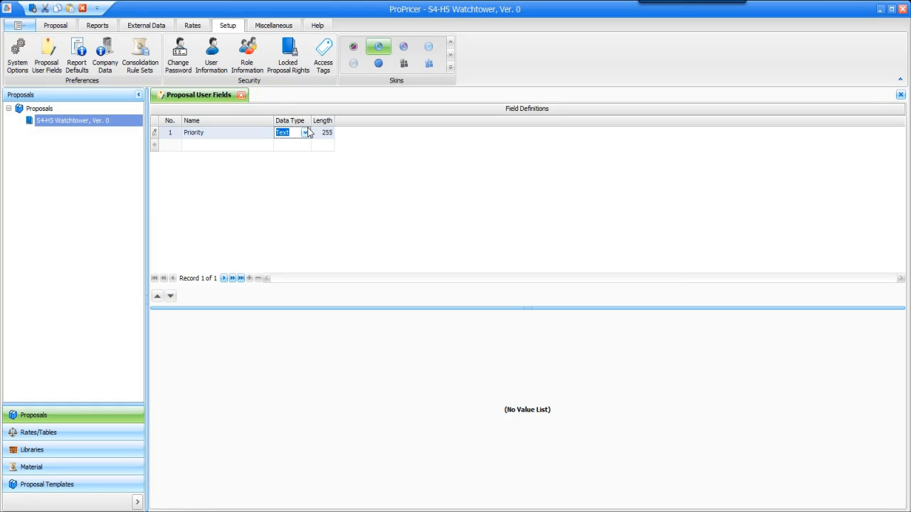
click(305, 133)
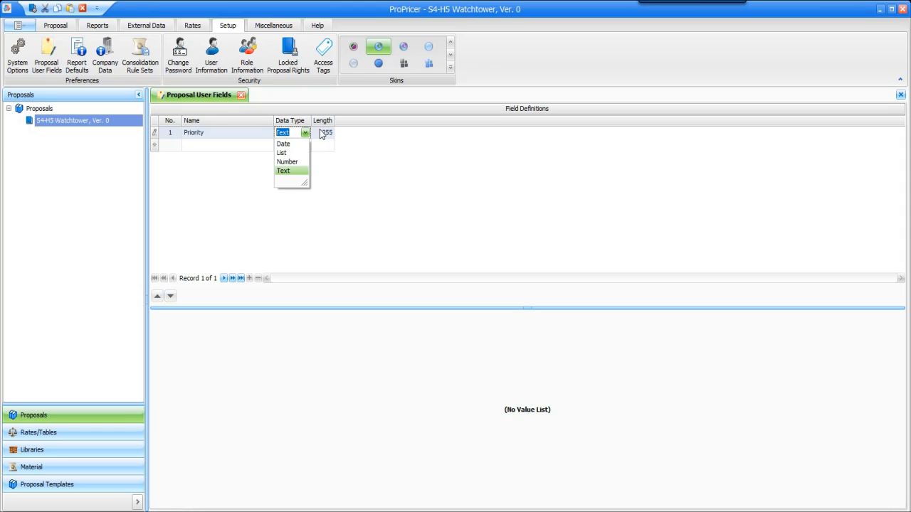
click(289, 154)
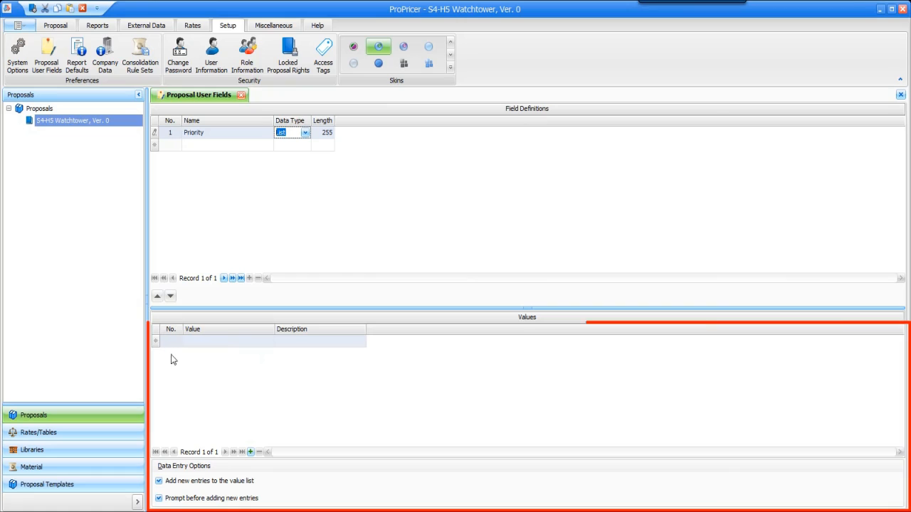
Add the values Low, Medium and High to the Priority field's value list and save the field definition
click(248, 341)
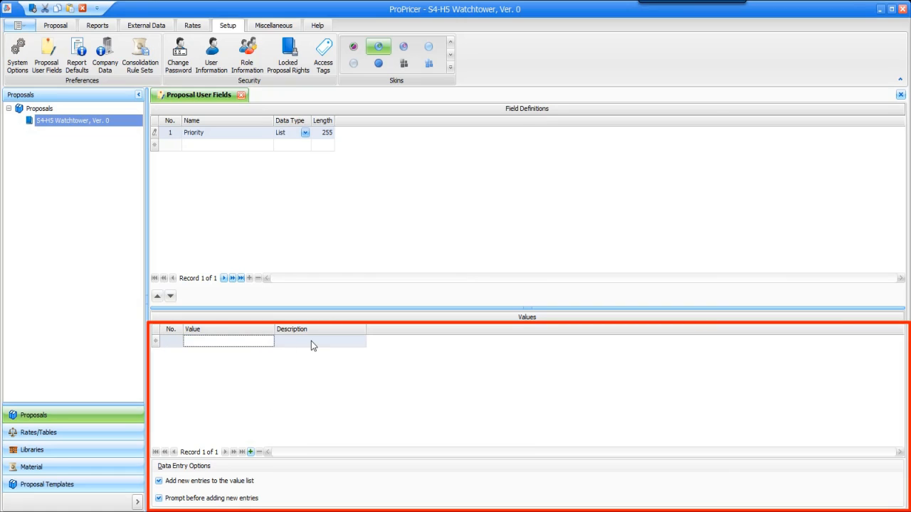
text(Low)
key(Return)
text(Medu)
key(BackSpace)
text(ium)
key(Return)
text(High)
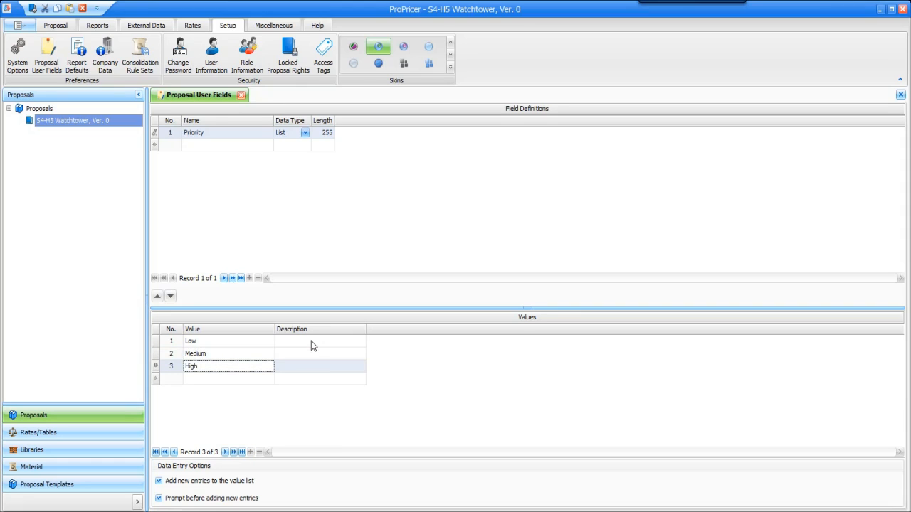
click(157, 132)
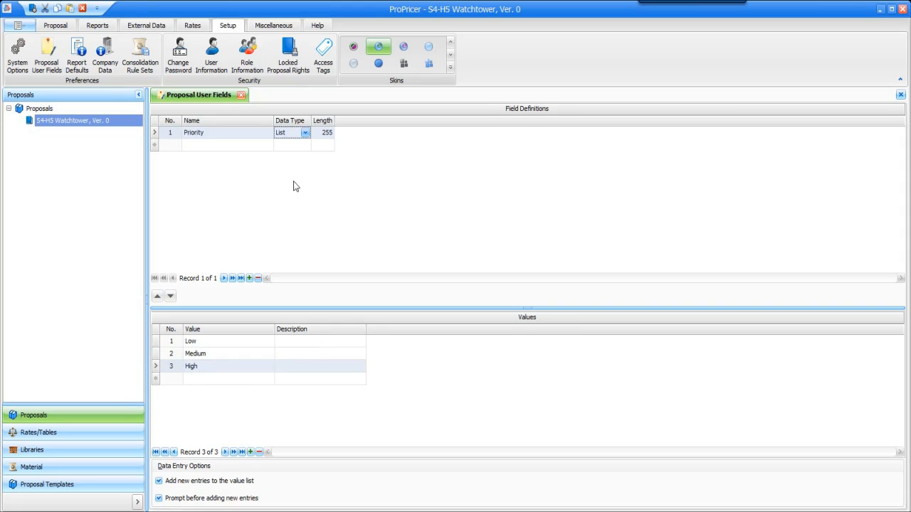
Set the Priority to Low in the general properties of the S4-H5 Watchtower proposal
right_click(98, 122)
click(157, 201)
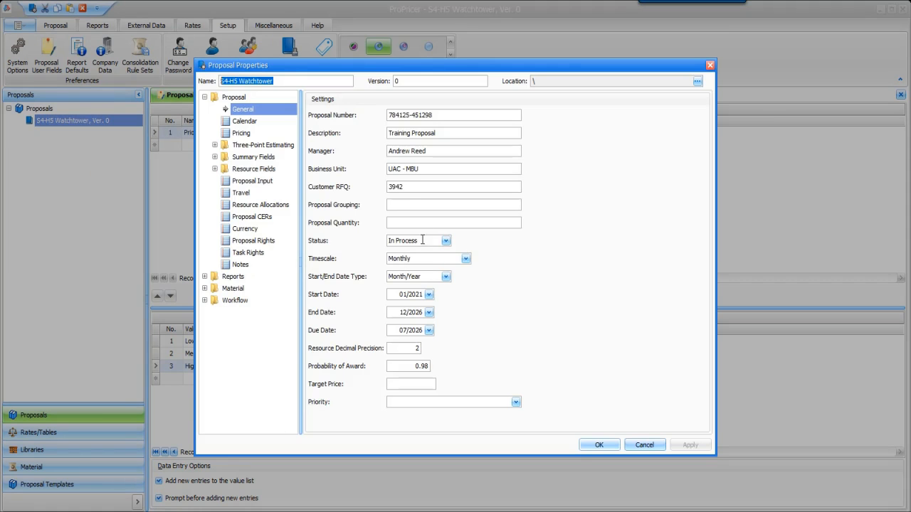
click(516, 402)
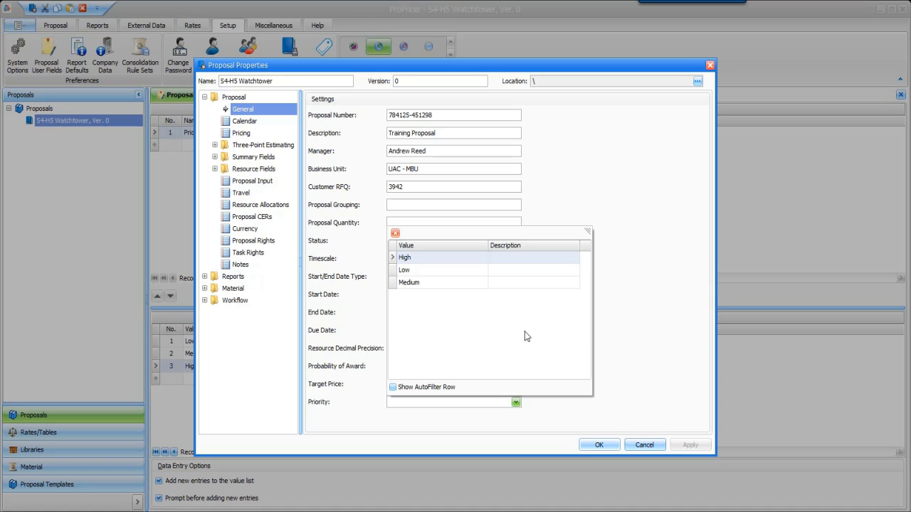
click(458, 270)
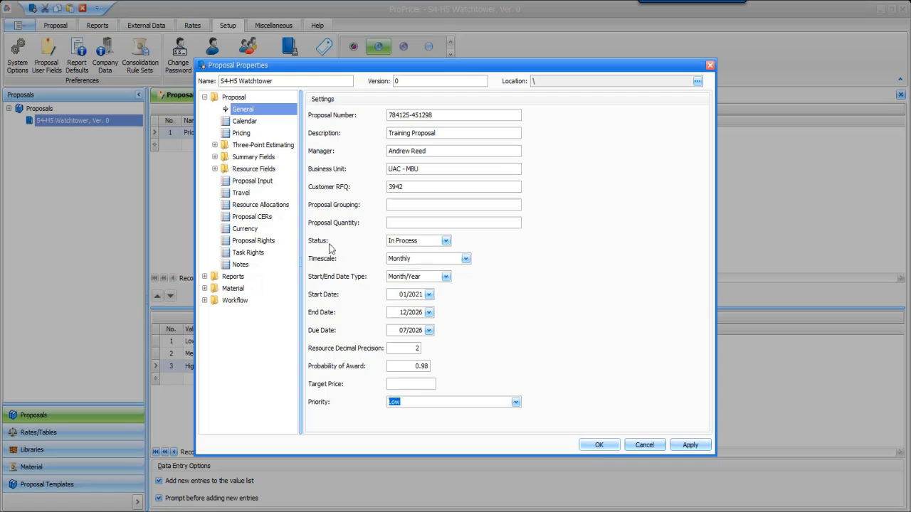
Add the values 1 and 2 to the value list of the proposal's WBS summary field
click(251, 158)
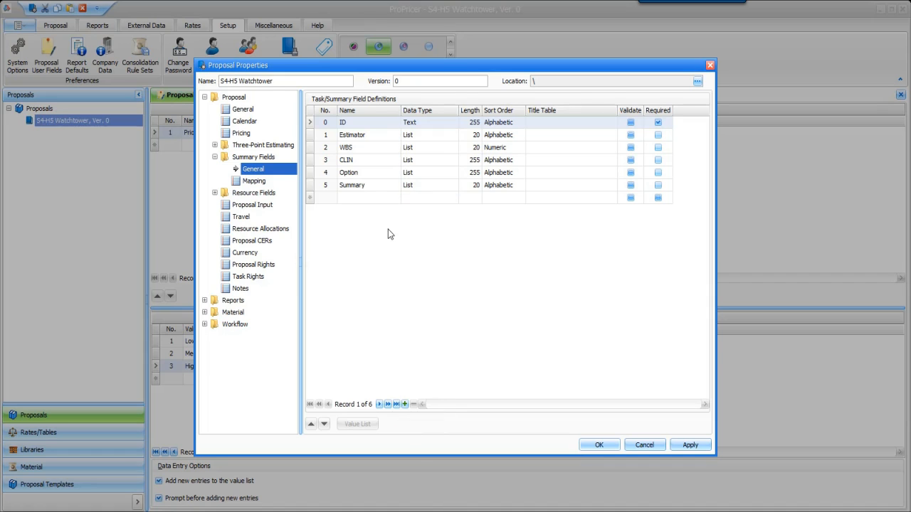
click(372, 151)
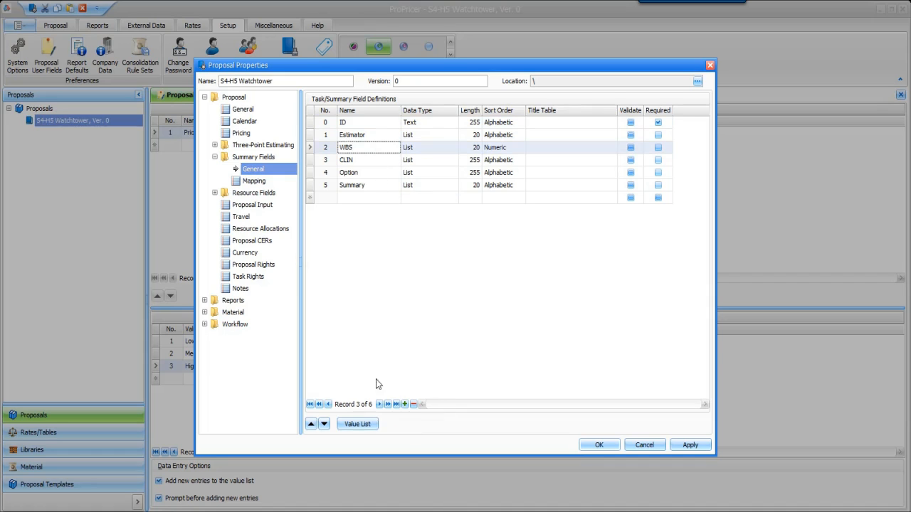
click(359, 424)
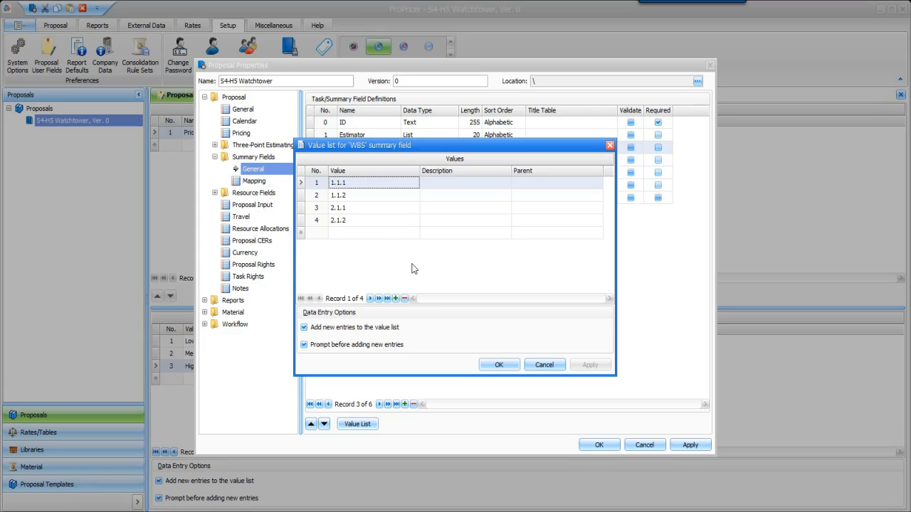
click(376, 237)
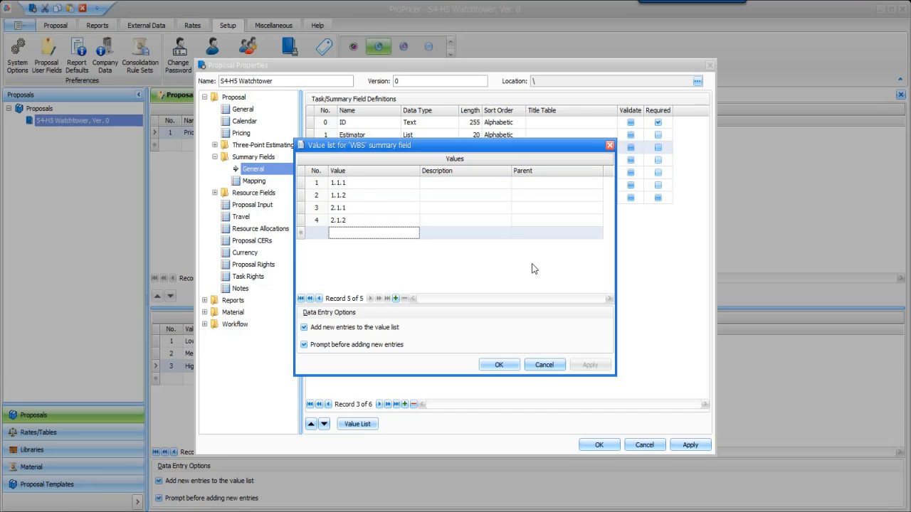
text(1)
key(Return)
text(2)
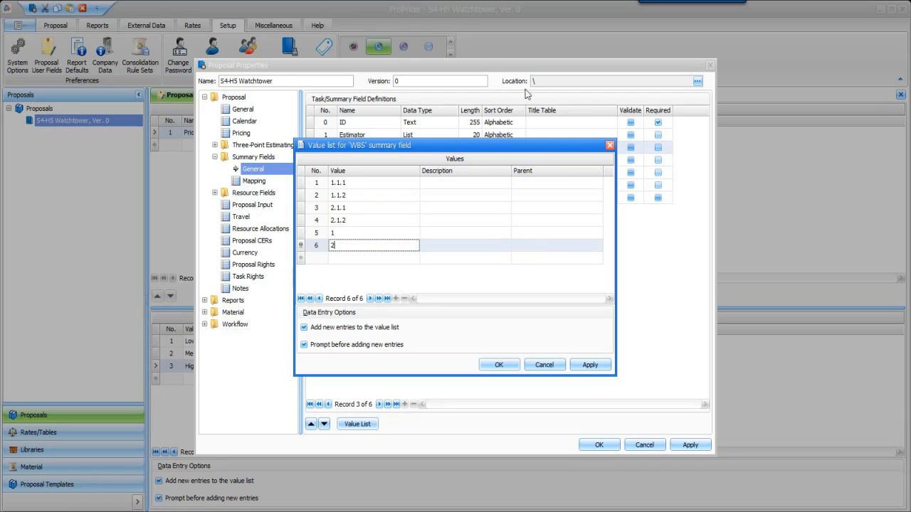
Assign parent 1 to the WBS values 1.1.1 and 1.1.2
click(563, 184)
click(597, 184)
click(538, 207)
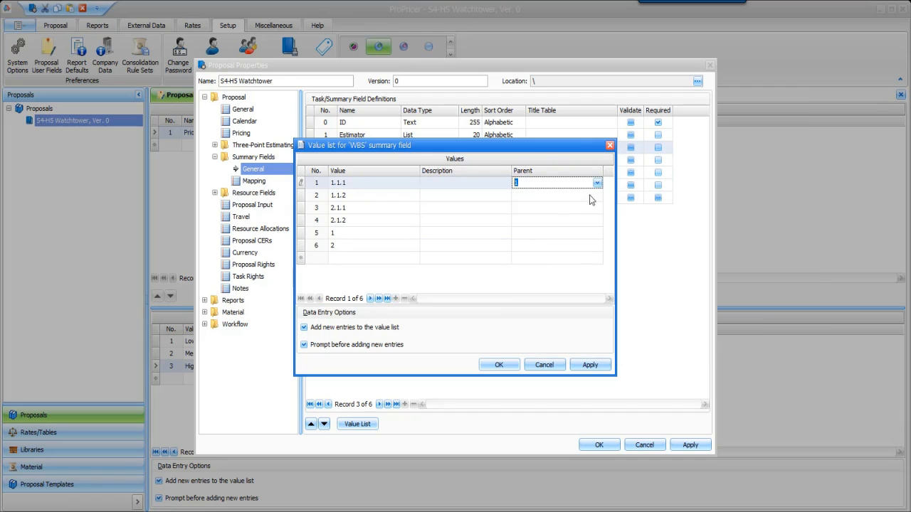
click(591, 195)
click(598, 196)
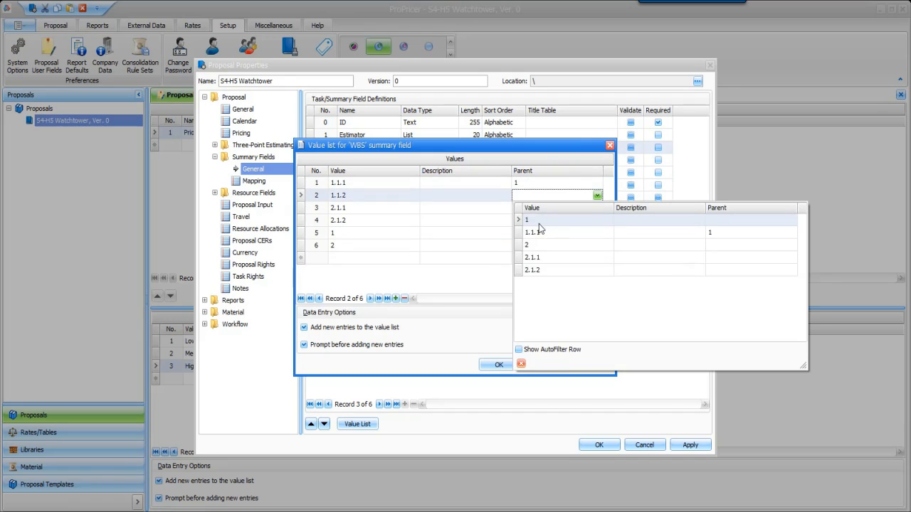
click(542, 222)
Assign parent 2 to the WBS values 2.1.1 and 2.1.2, and save the proposal properties
click(593, 209)
click(597, 208)
click(550, 269)
click(592, 221)
click(597, 220)
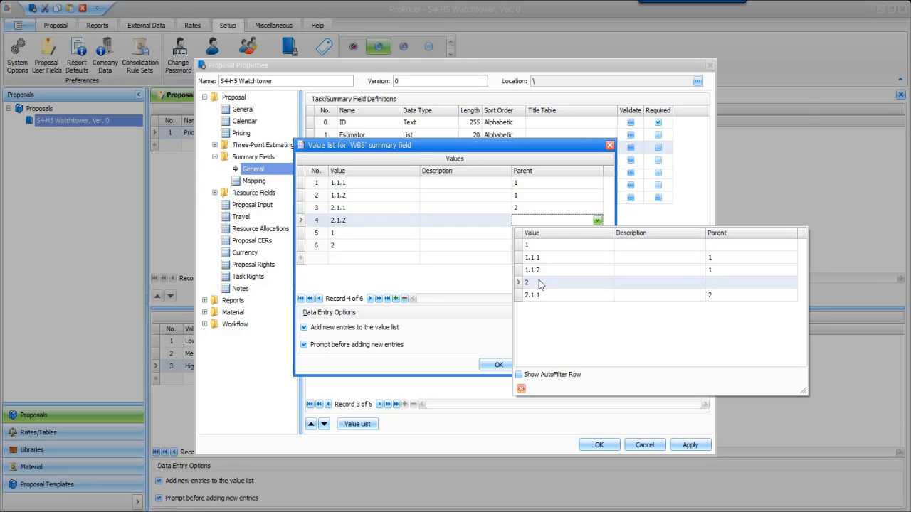
click(539, 279)
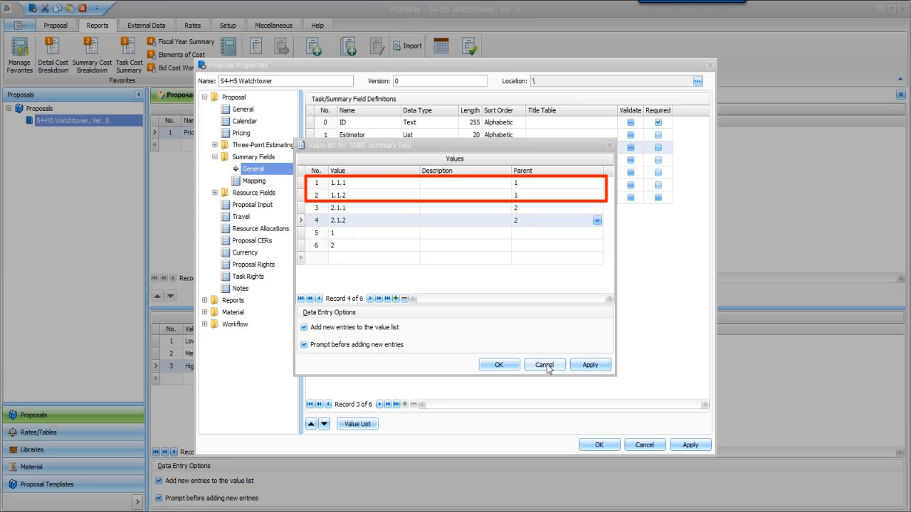
click(501, 366)
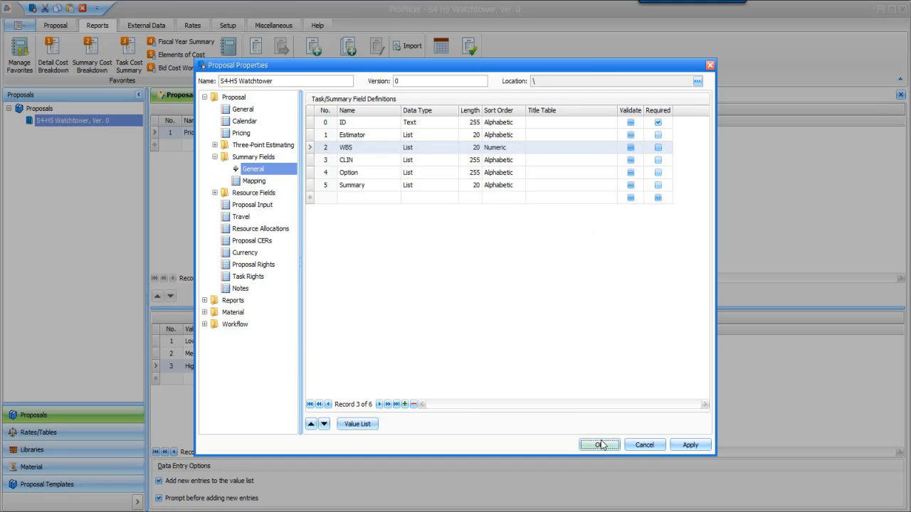
click(600, 444)
Run the Elements of Cost report to the screen for the proposal with WBS as the summary field
click(182, 55)
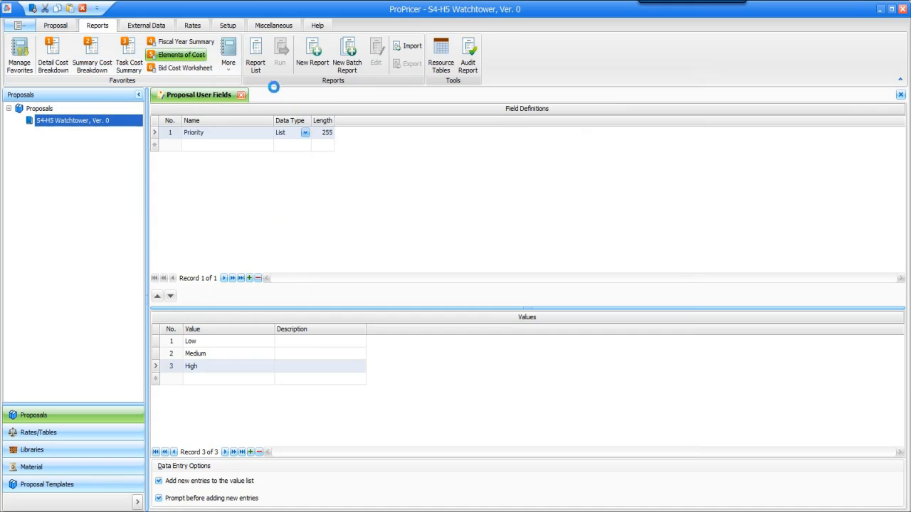
click(316, 180)
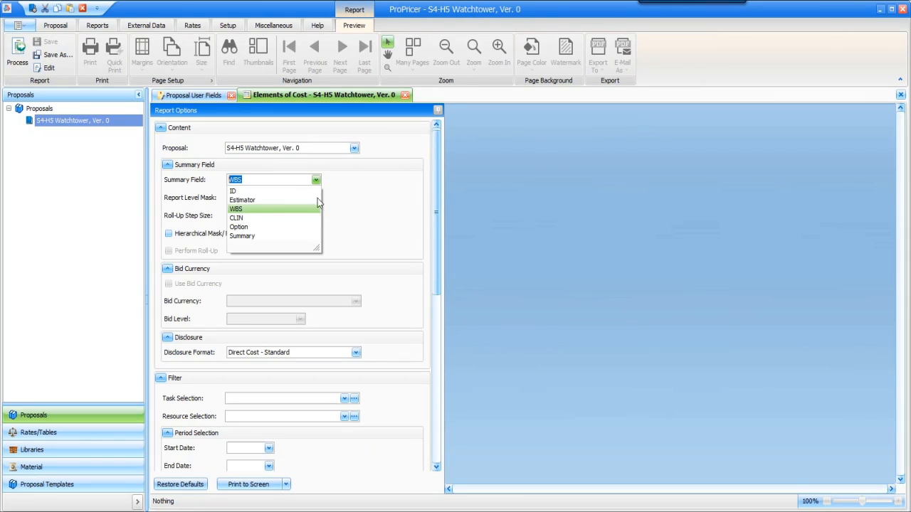
click(270, 212)
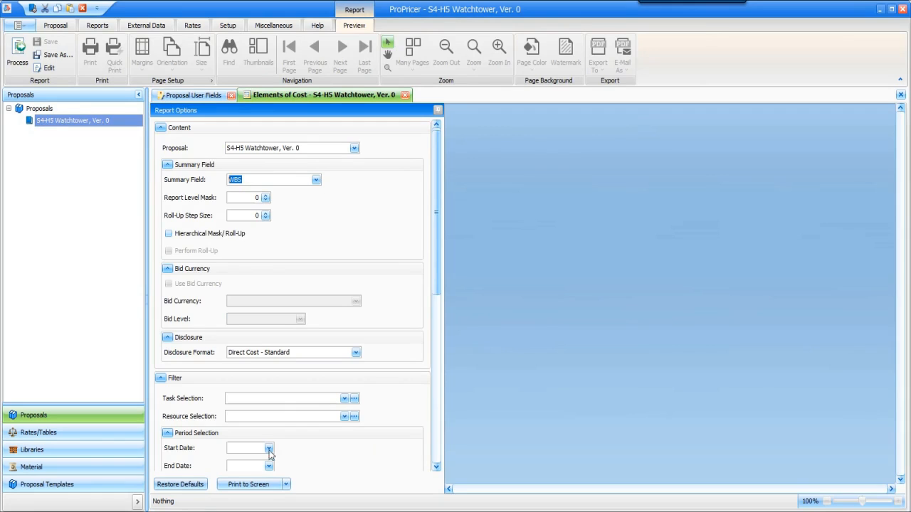
click(262, 486)
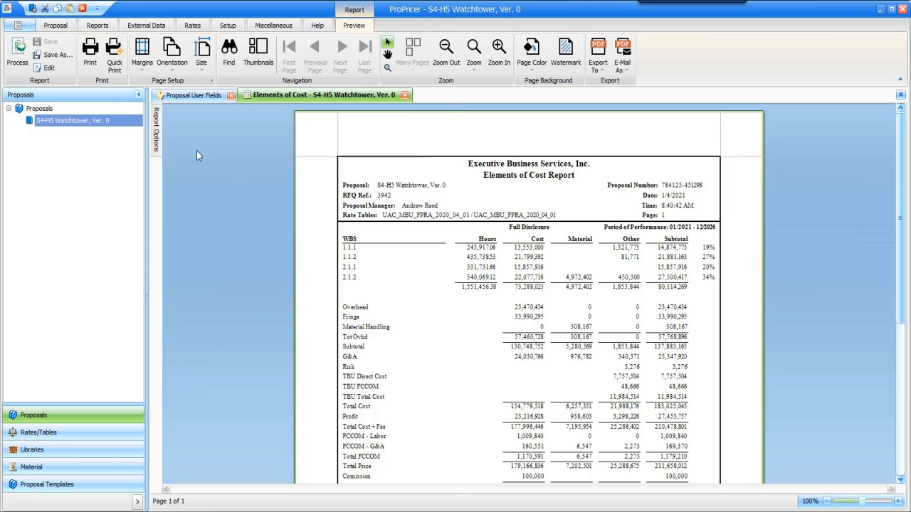
Enable Hierarchical Mask/Roll-Up and Perform Roll-Up in the report options, and rerun the Elements of Cost report to the screen
click(157, 135)
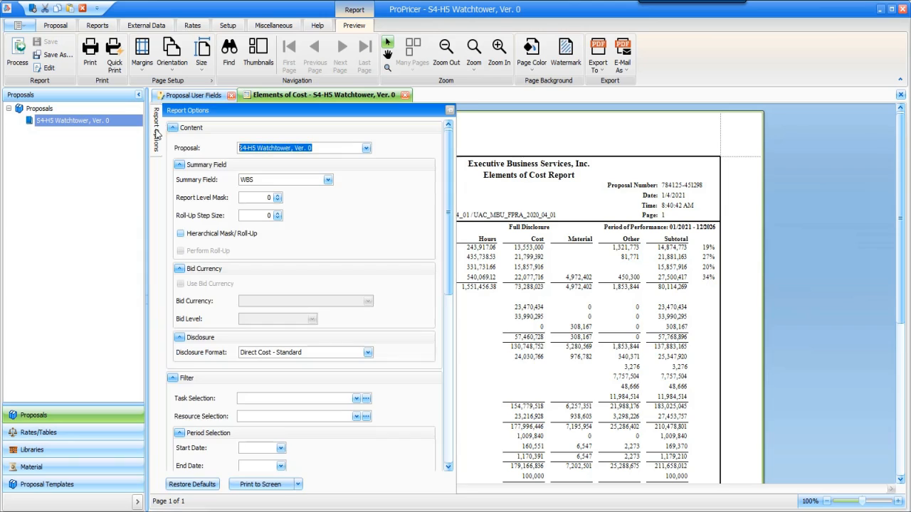
click(213, 235)
click(206, 251)
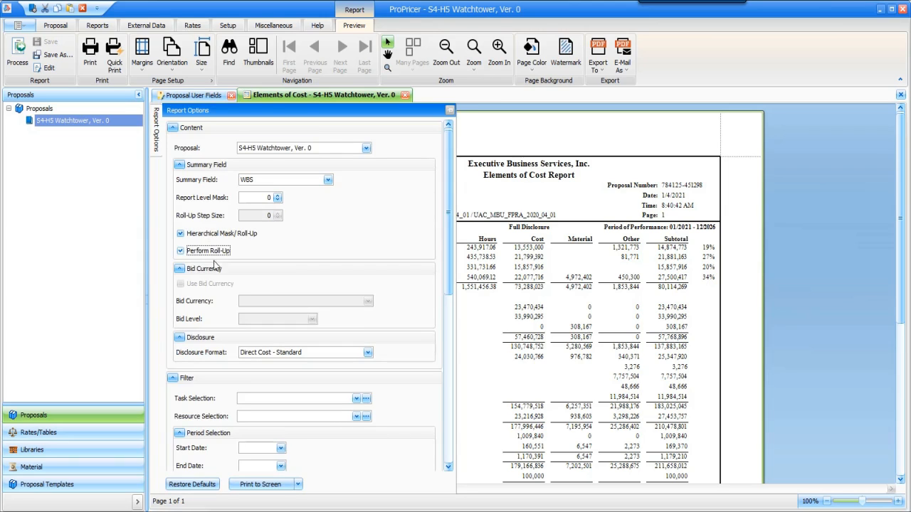
click(257, 484)
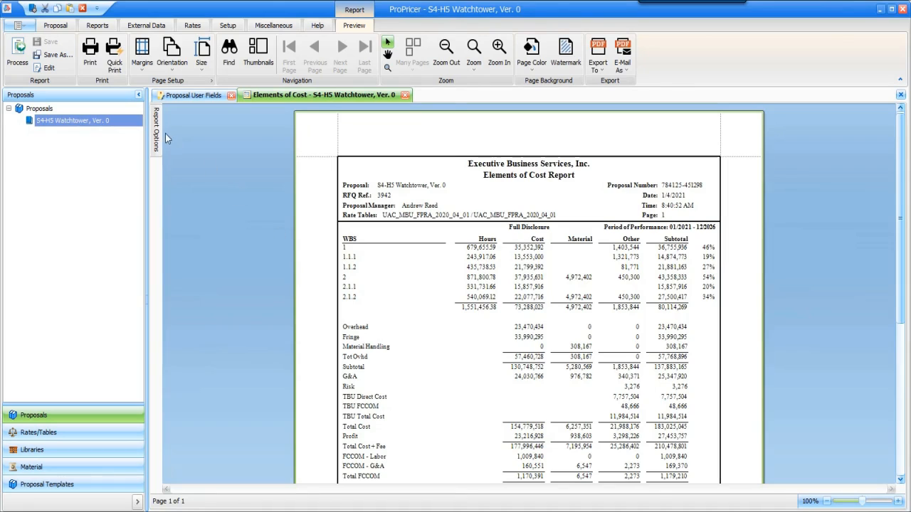
Raise the report level mask by one level and rerun the Elements of Cost report to the screen
mouse_move(158, 135)
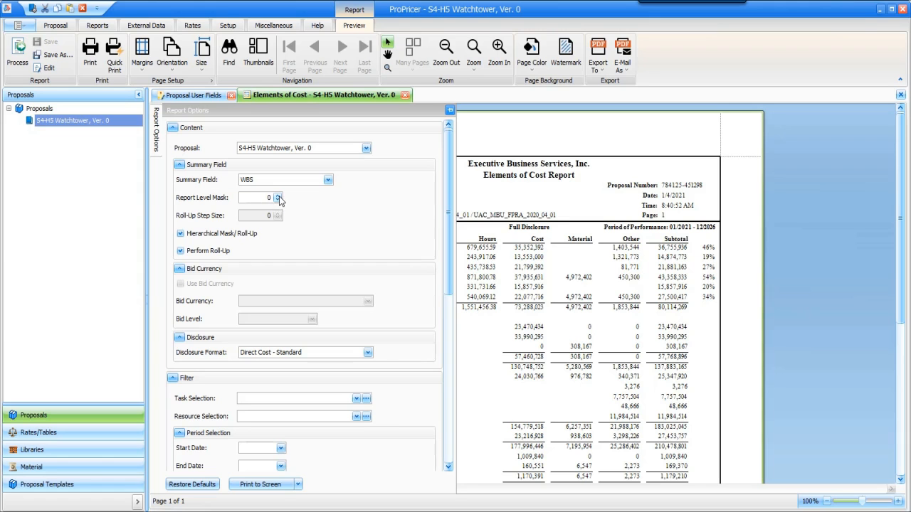
click(278, 197)
click(258, 484)
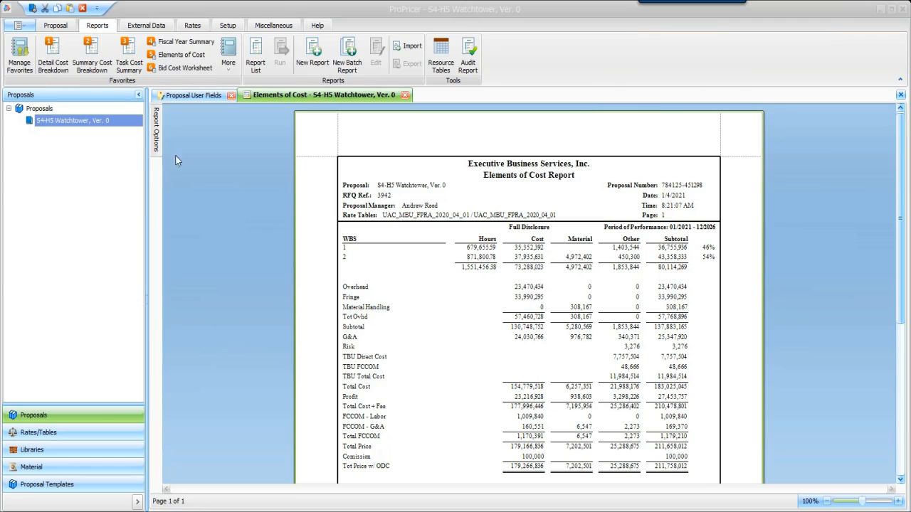
Make the Organization resource field required in the S4-H5 Watchtower proposal properties and save them
right_click(118, 121)
click(152, 217)
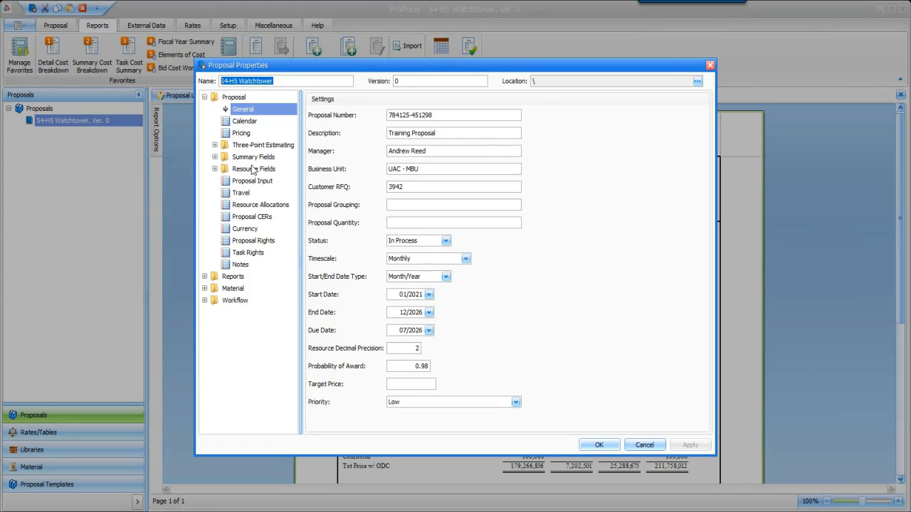
click(253, 169)
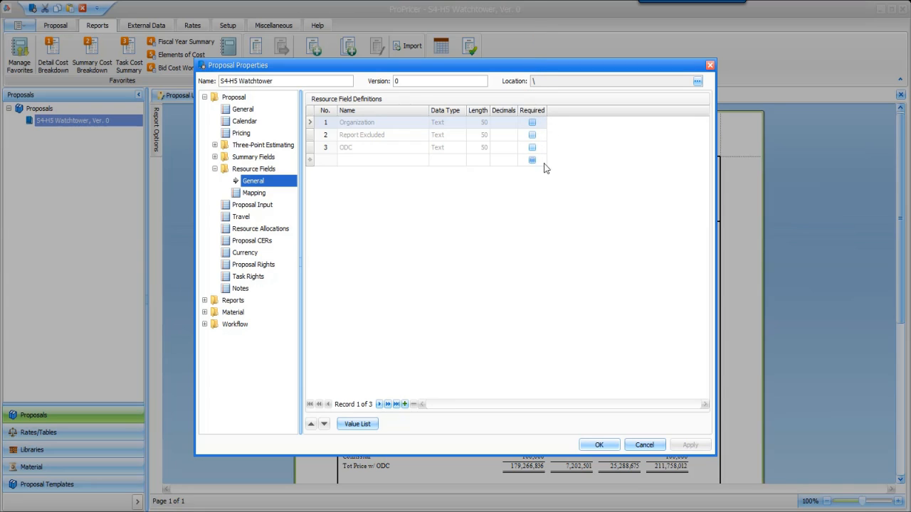
click(533, 124)
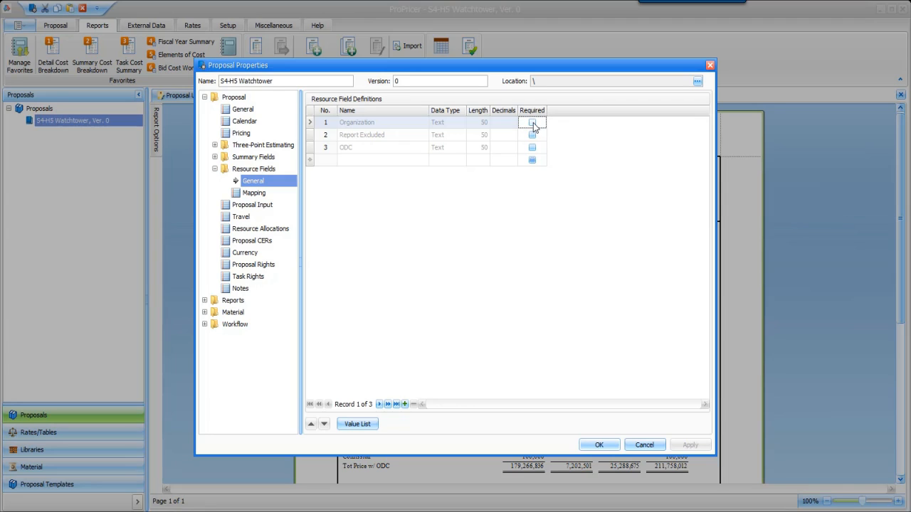
click(533, 124)
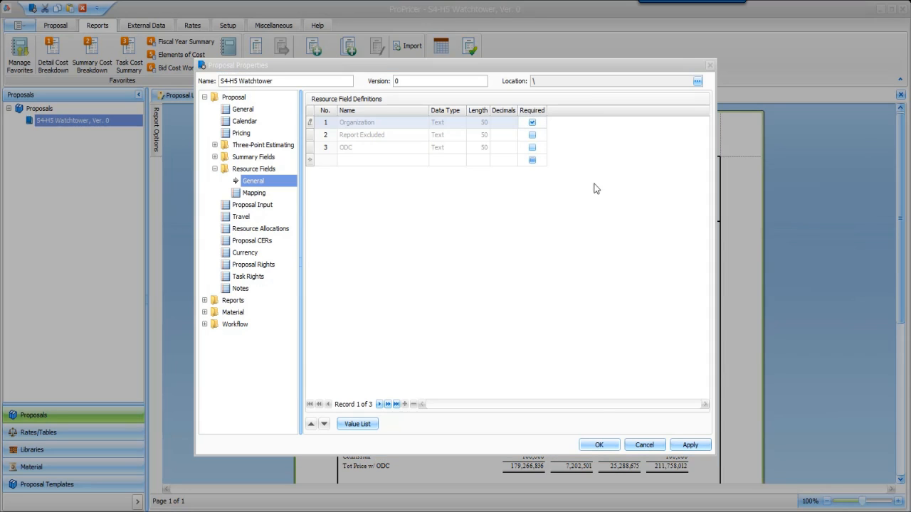
click(596, 447)
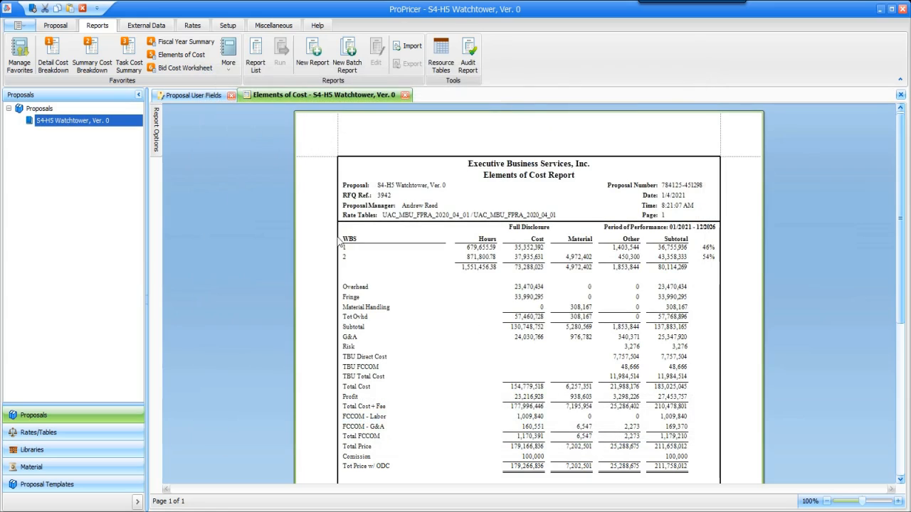
Open the S4-H5 Watchtower proposal's tasks and add the resource Config-Mngr-01 to the Algorithm Test task
double_click(60, 122)
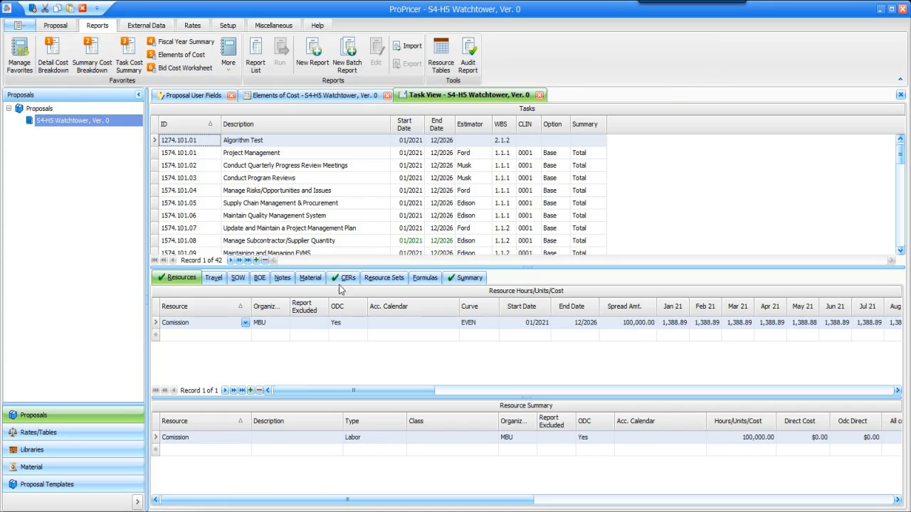
click(244, 338)
click(245, 335)
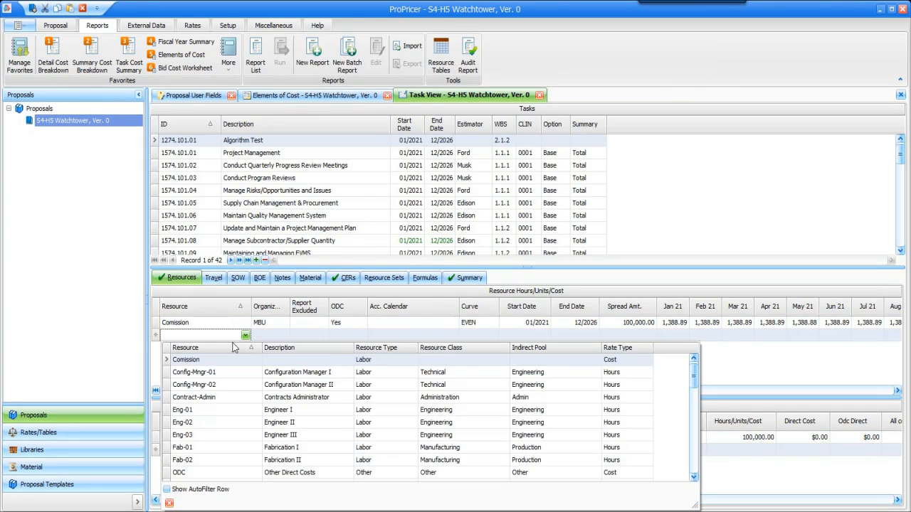
click(225, 372)
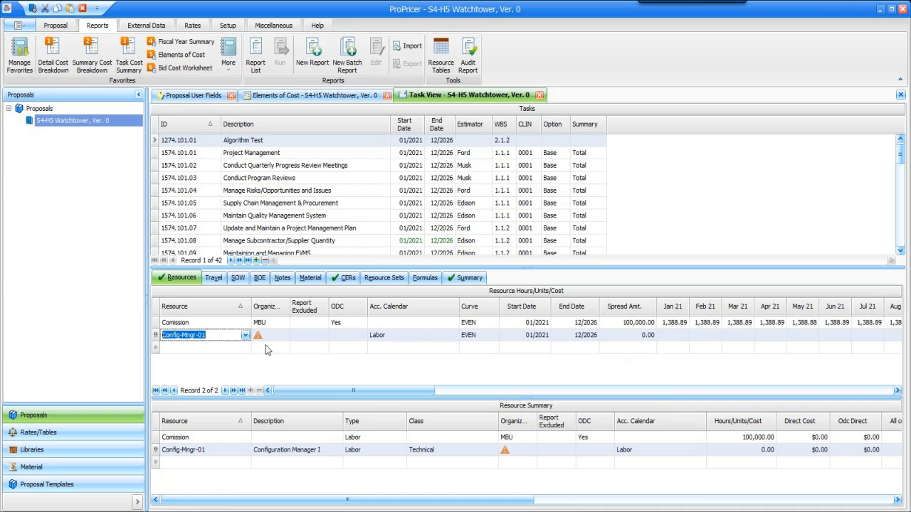
Try to leave the Organization field blank for the Config-Mngr-01 resource
click(284, 336)
click(284, 335)
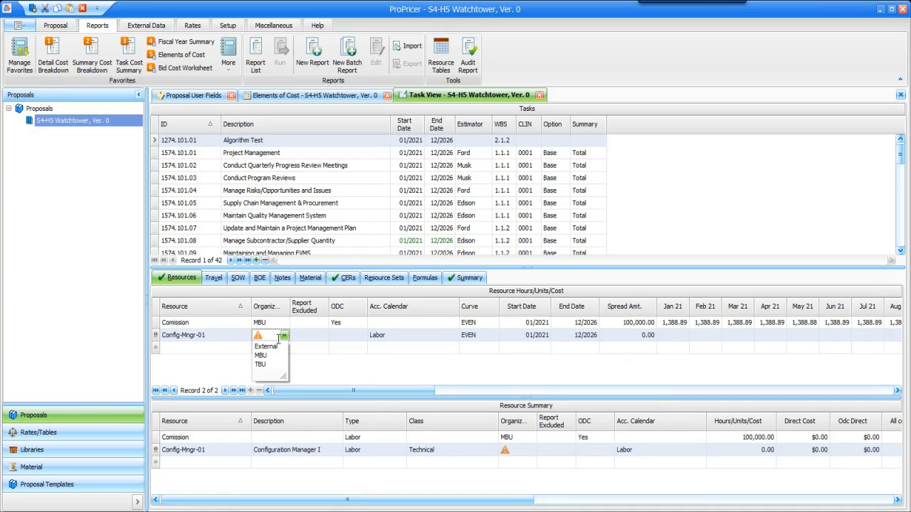
click(322, 371)
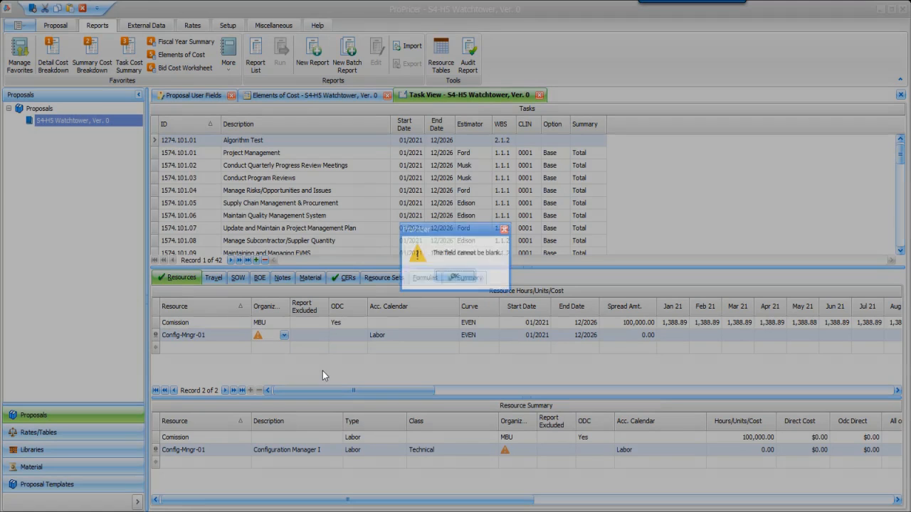
click(455, 277)
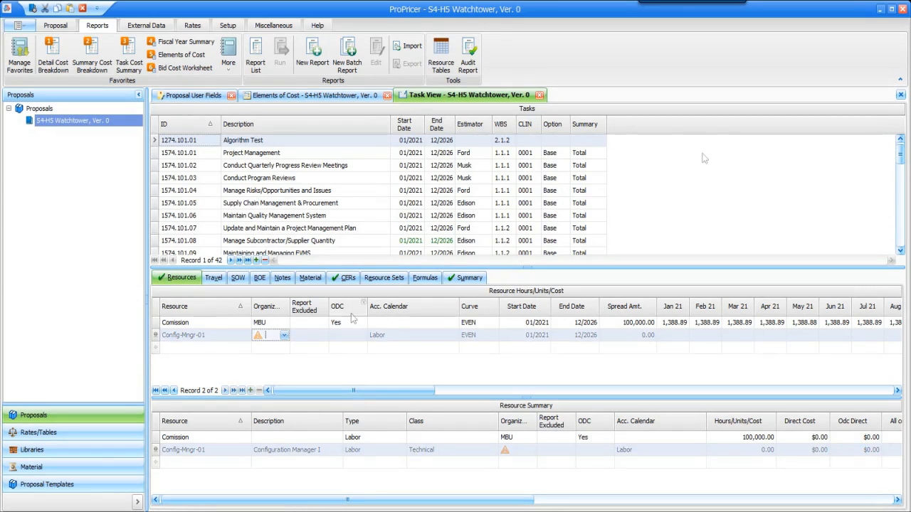
Review the proposal user fields, and open the S4-H5 Watchtower proposal properties to examine the Priority field
click(199, 96)
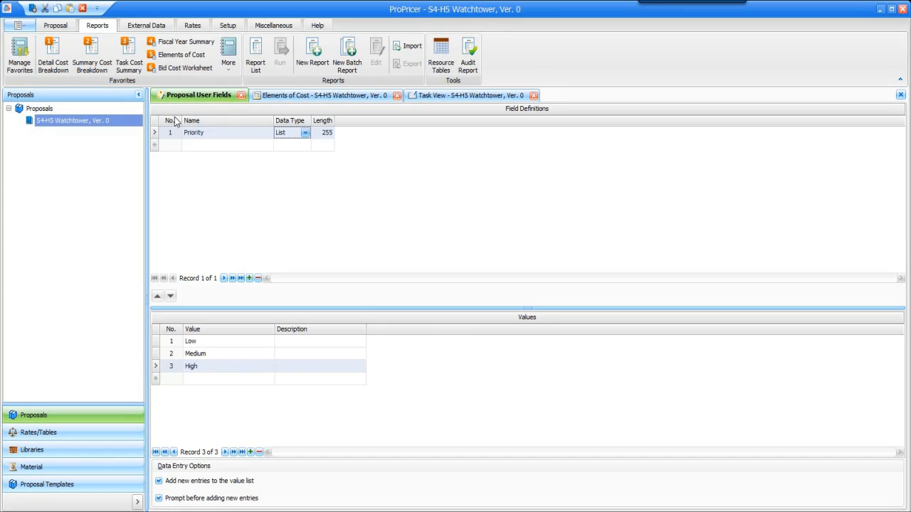
right_click(77, 119)
click(55, 122)
right_click(55, 122)
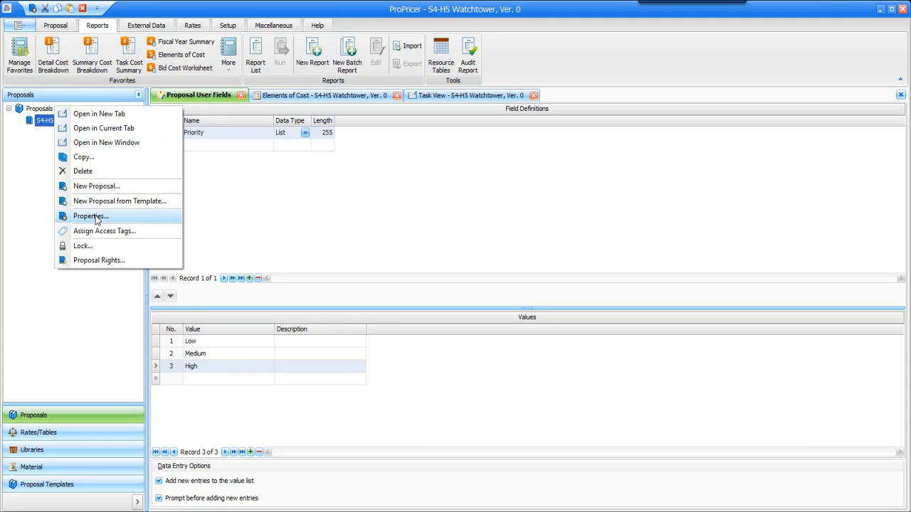
click(96, 216)
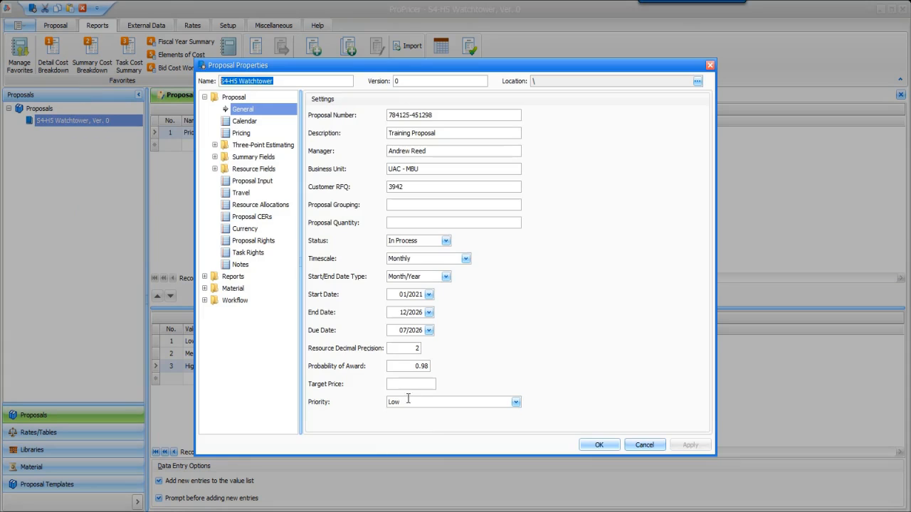
Examine the value list of the WBS summary field, including its parent values, in the proposal properties
click(246, 157)
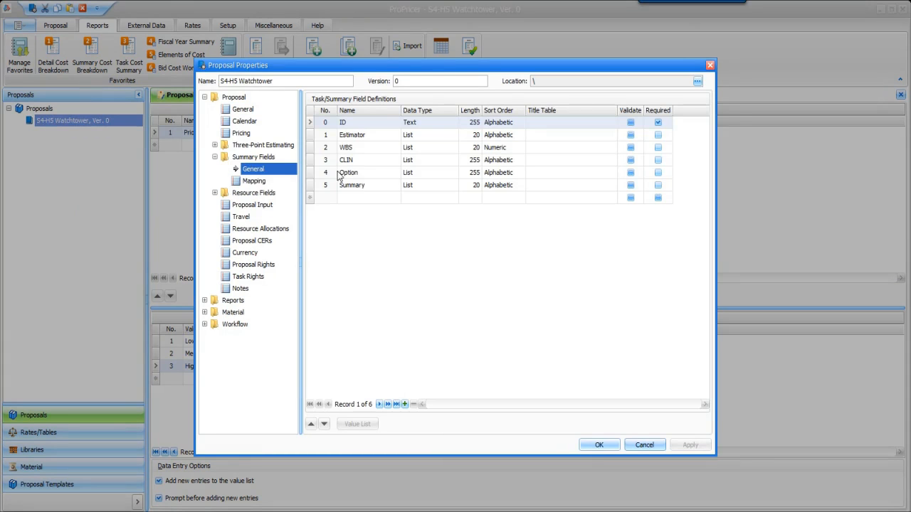
click(384, 148)
click(357, 424)
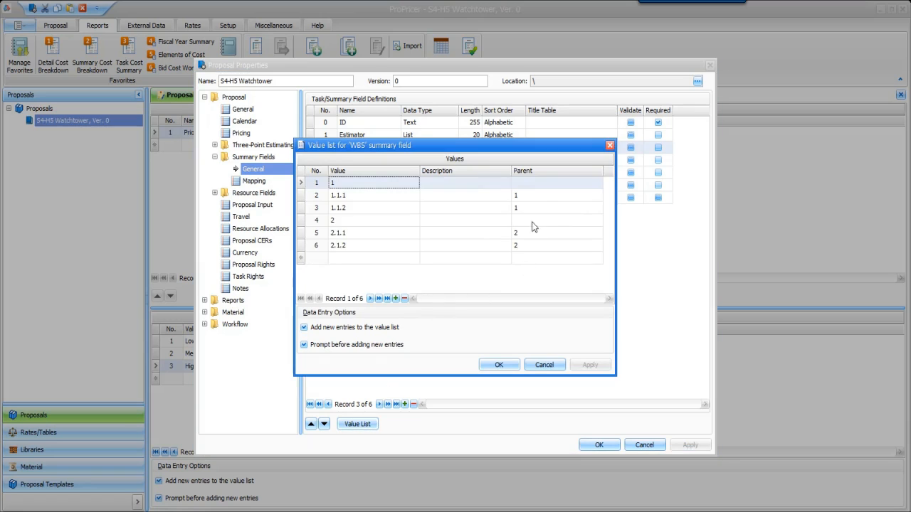
click(506, 366)
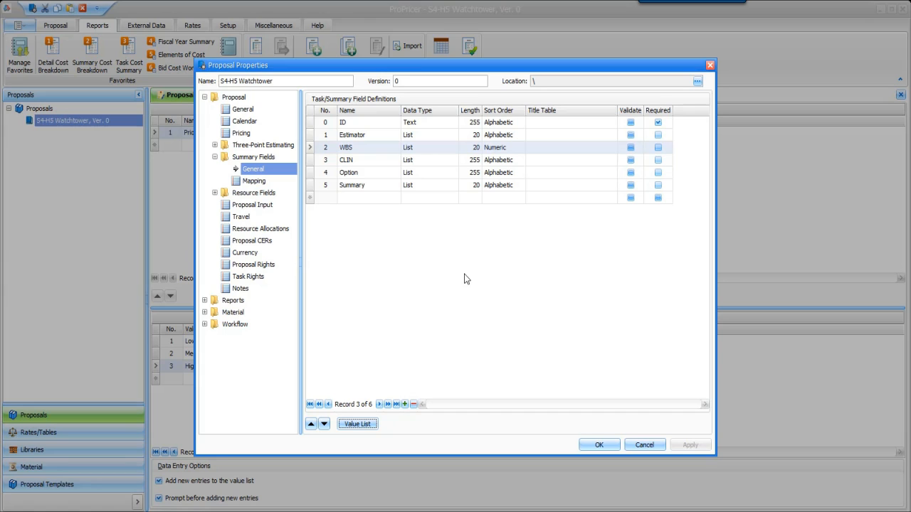
Clear the Required option for the Organization resource field and save the proposal properties
click(269, 195)
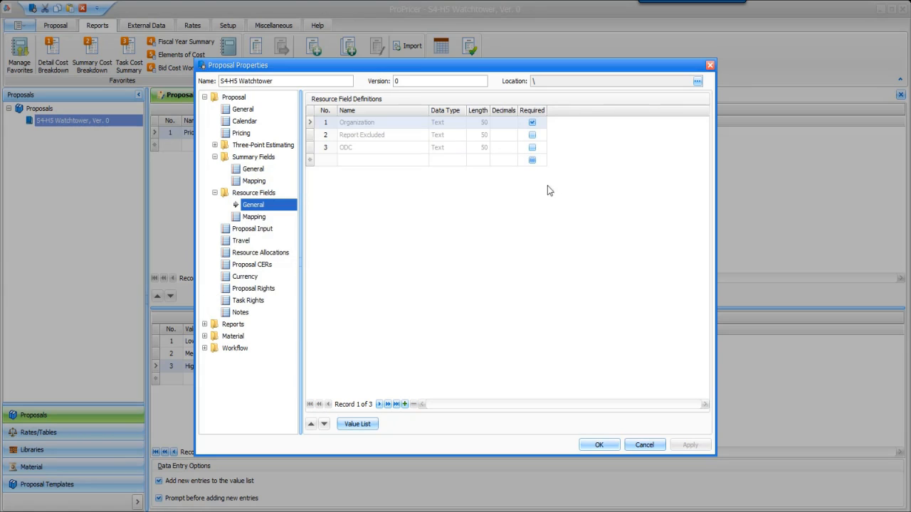
click(532, 123)
click(597, 446)
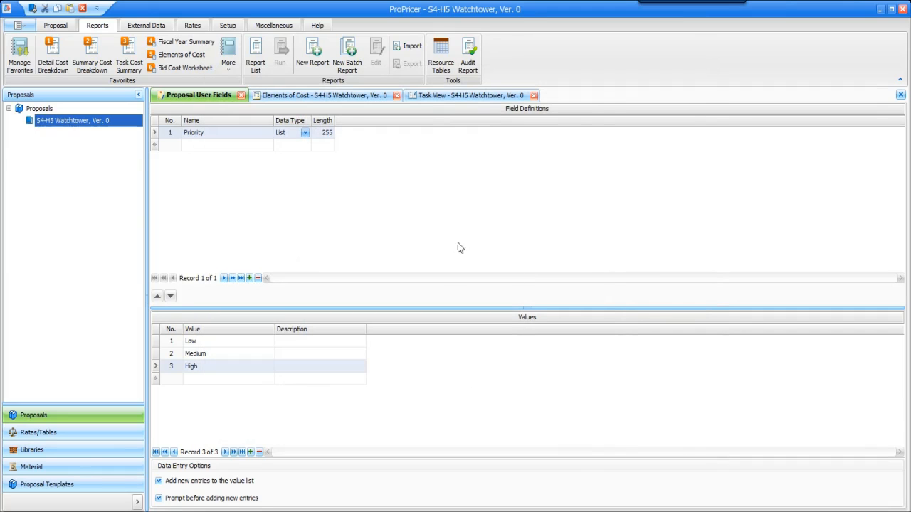